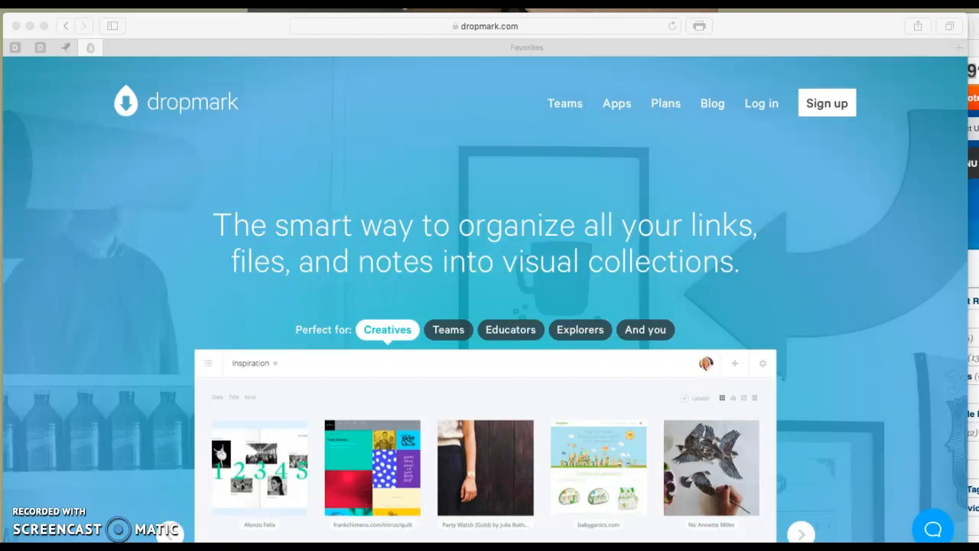
Step: Look over the Dropmark homepage and log in to the account
{"action": "scroll", "coordinate": [168, 386], "scroll_direction": "down", "scroll_amount": 3}
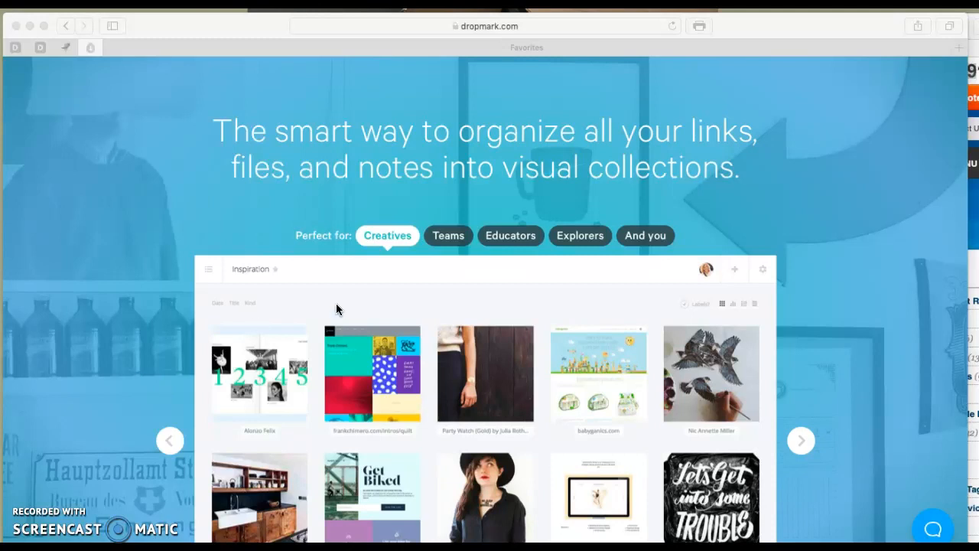
{"action": "scroll", "coordinate": [531, 337], "scroll_direction": "up", "scroll_amount": 3}
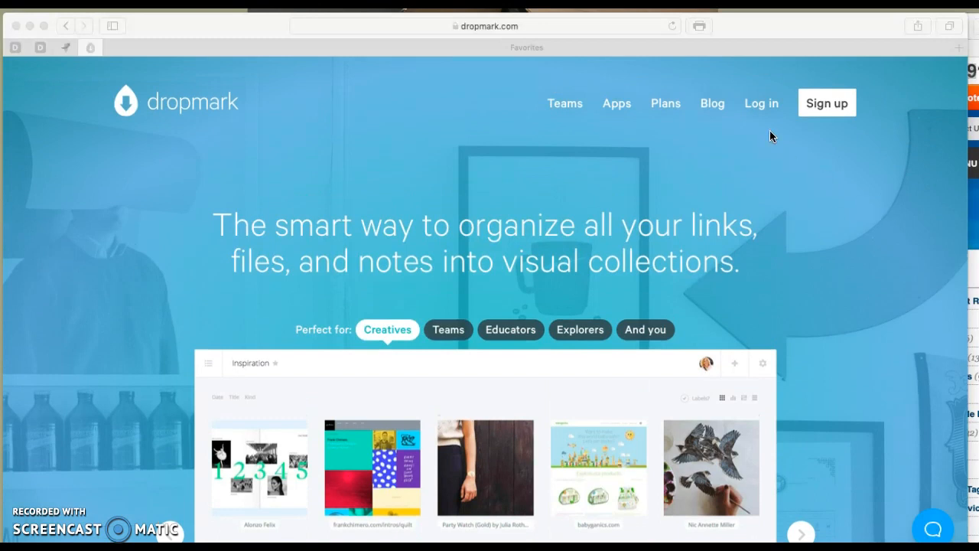
{"action": "left_click", "coordinate": [761, 104]}
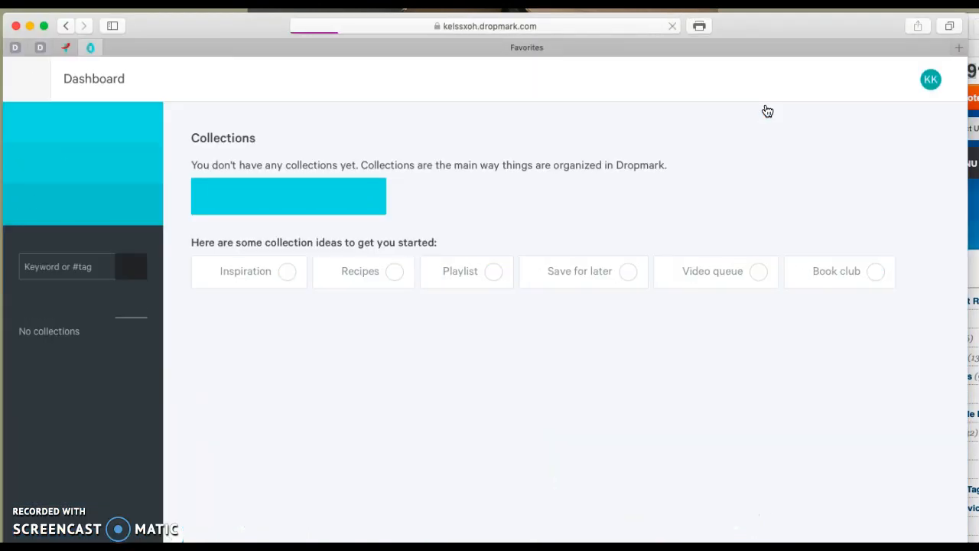
Step: Compare the features and prices of the Personal Lite, Personal Pro and Team plans, and return to the account dashboard
{"action": "left_click", "coordinate": [934, 80]}
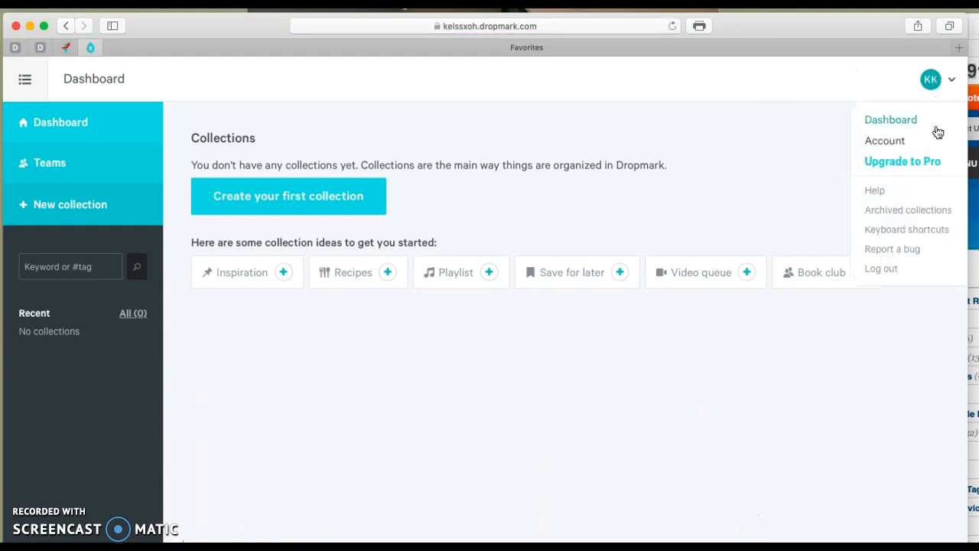
{"action": "left_click", "coordinate": [918, 168]}
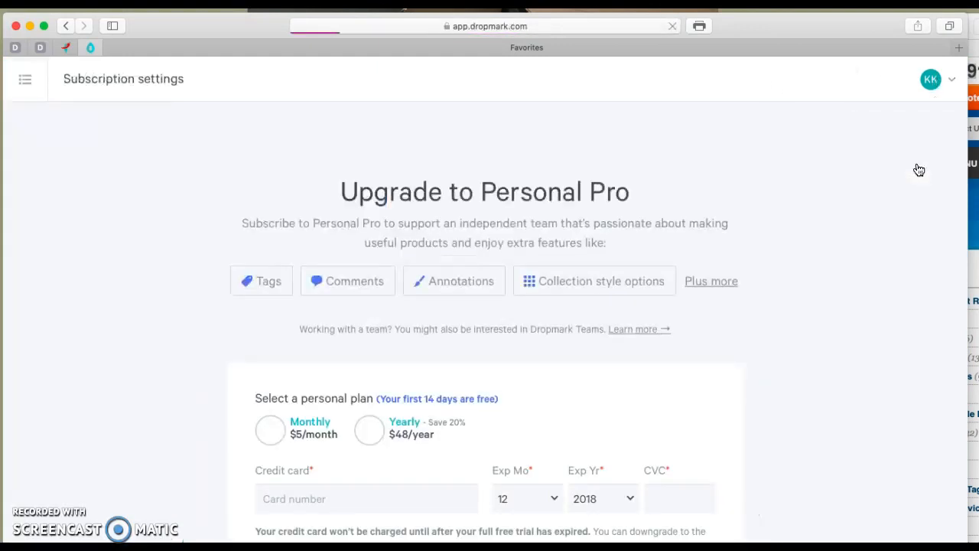
{"action": "left_click", "coordinate": [696, 284]}
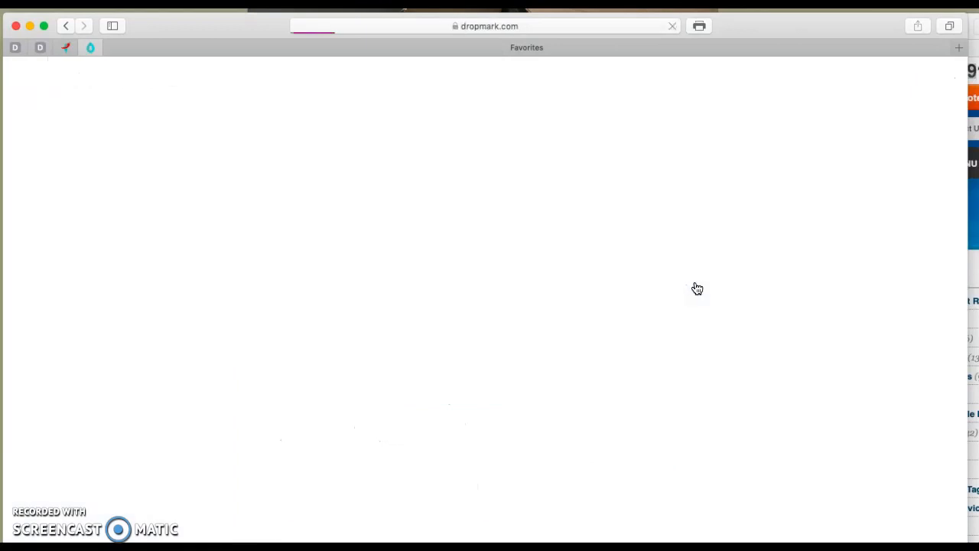
{"action": "scroll", "coordinate": [696, 288], "scroll_direction": "down", "scroll_amount": 2}
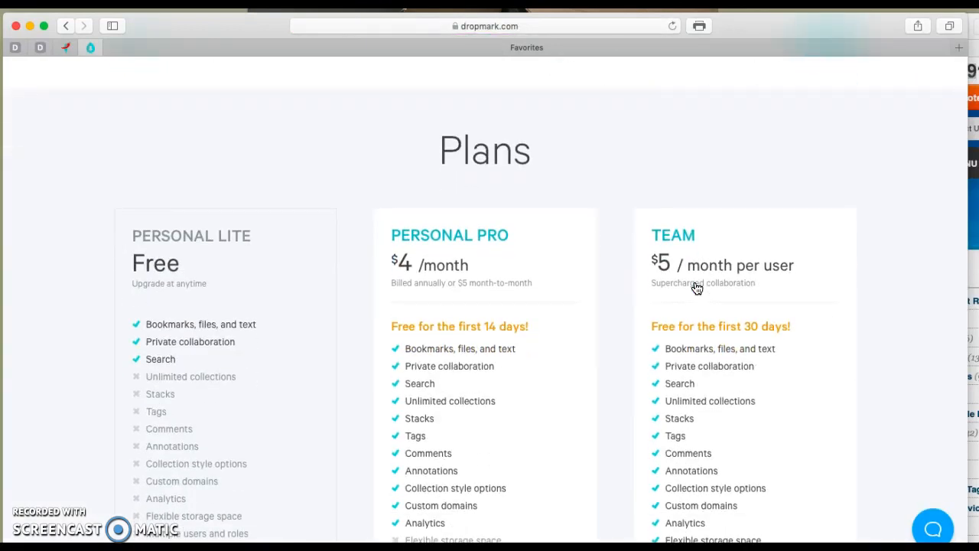
{"action": "scroll", "coordinate": [696, 287], "scroll_direction": "down", "scroll_amount": 2}
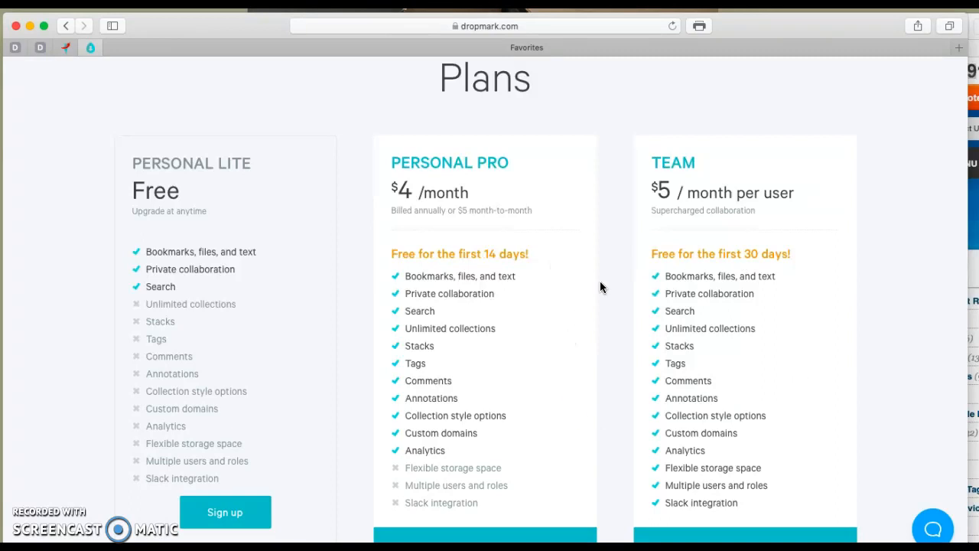
{"action": "scroll", "coordinate": [600, 286], "scroll_direction": "up", "scroll_amount": 3}
{"action": "left_click", "coordinate": [766, 109]}
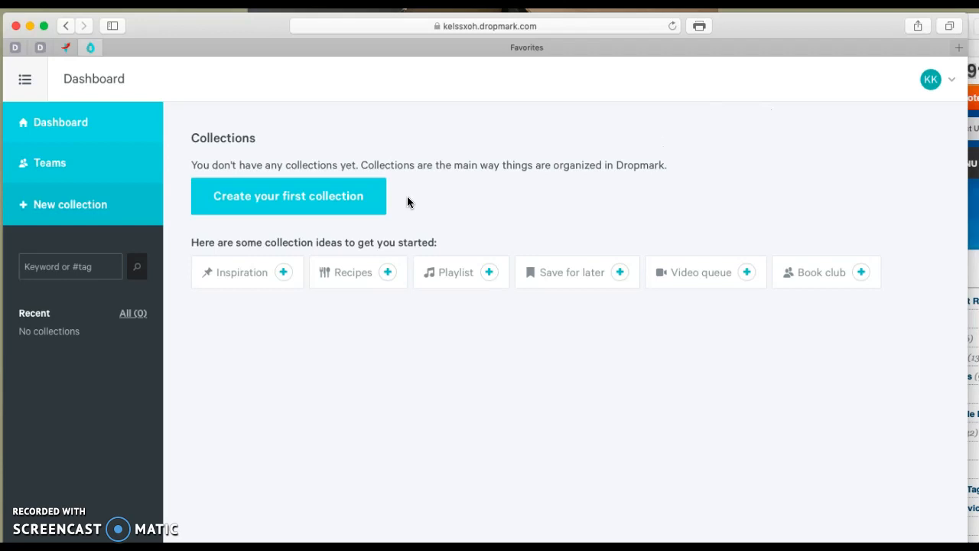
Step: Create a first collection titled "Supply Chain Analytics" with visibility set to Only collaborators I invite
{"action": "left_click", "coordinate": [292, 211]}
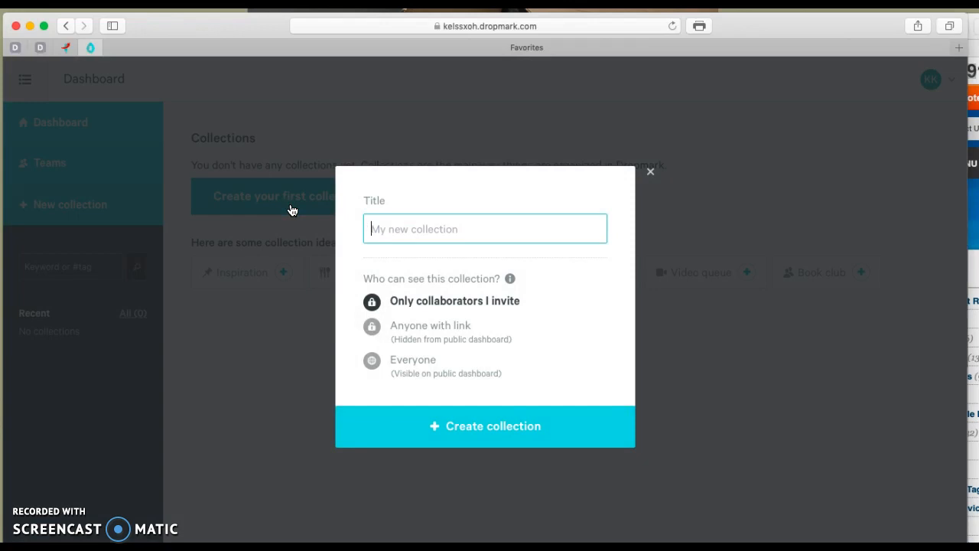
{"action": "type", "text": "S"}
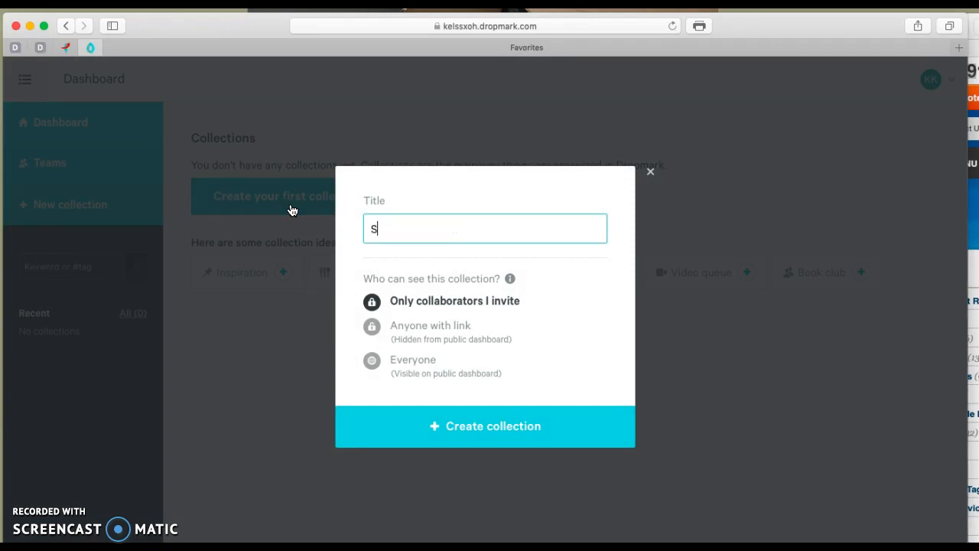
{"action": "type", "text": "upply Chain Analytics"}
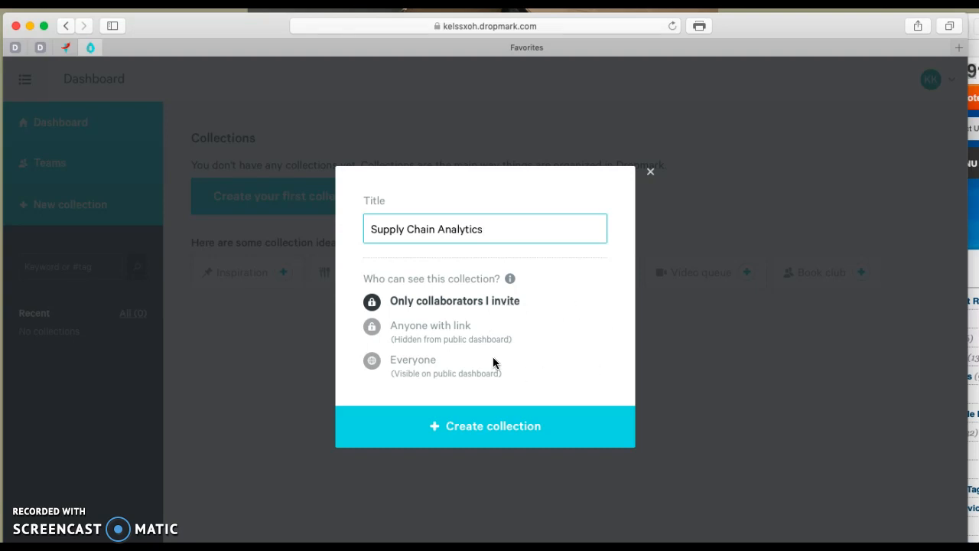
{"action": "left_click", "coordinate": [440, 335]}
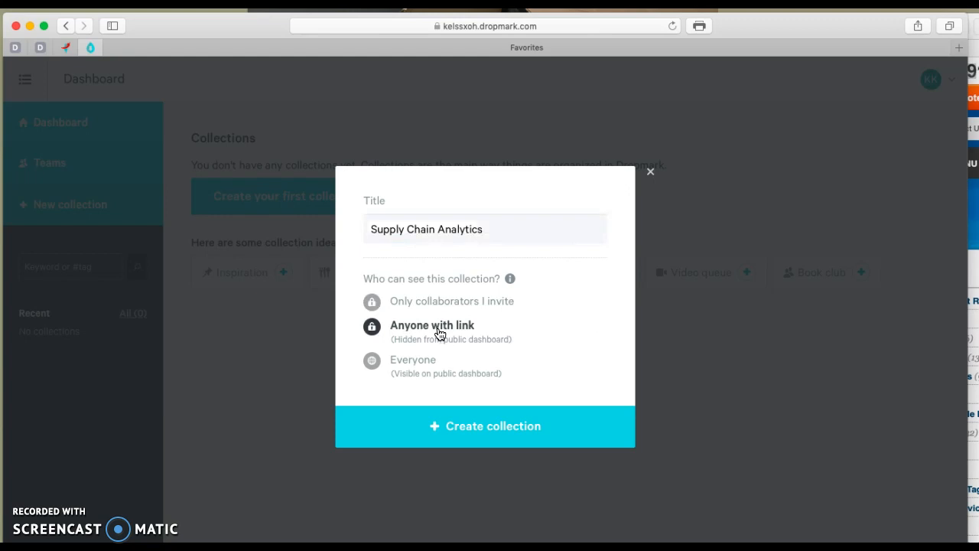
{"action": "left_click", "coordinate": [415, 366]}
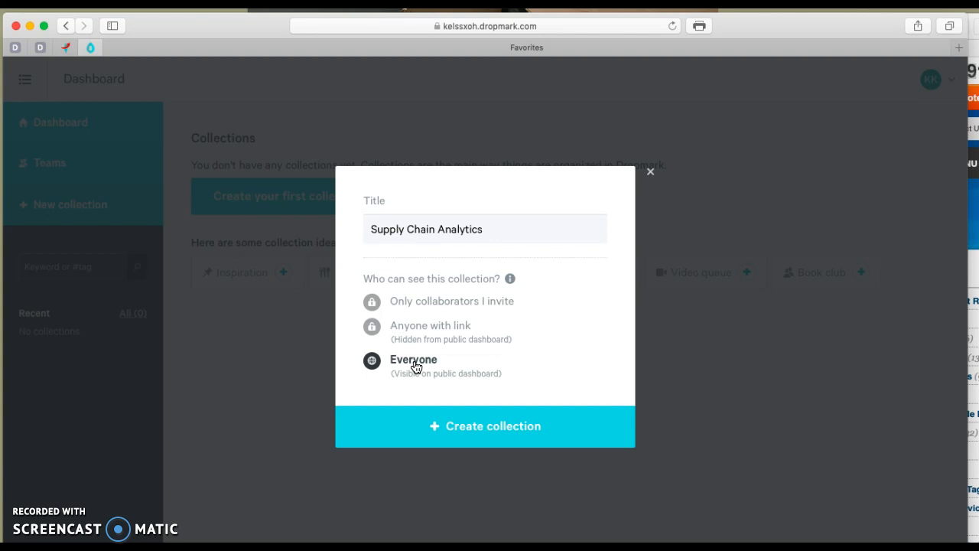
{"action": "left_click", "coordinate": [428, 306]}
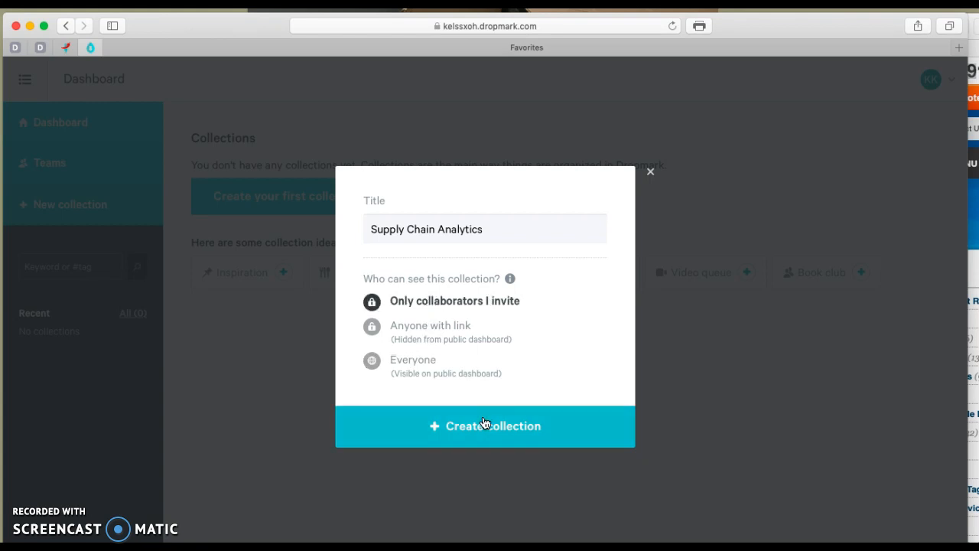
{"action": "left_click", "coordinate": [469, 436]}
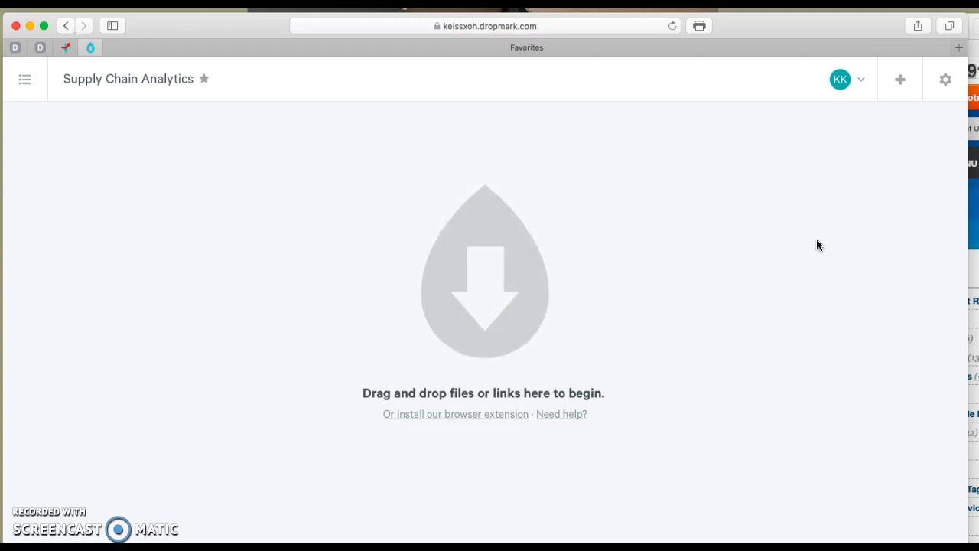
Step: Examine the text, link and file options for adding an item to the collection without adding anything
{"action": "left_click", "coordinate": [902, 80]}
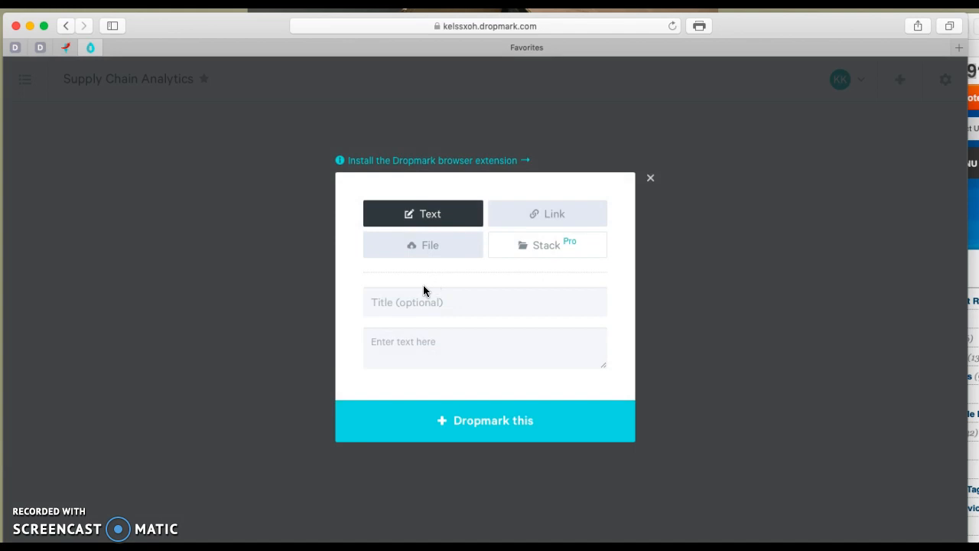
{"action": "left_click", "coordinate": [547, 217]}
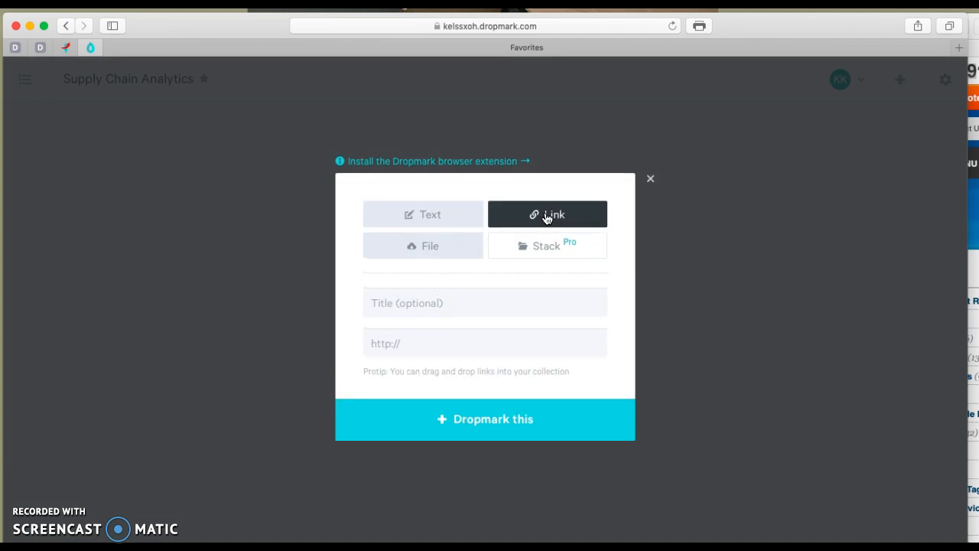
{"action": "left_click", "coordinate": [424, 254]}
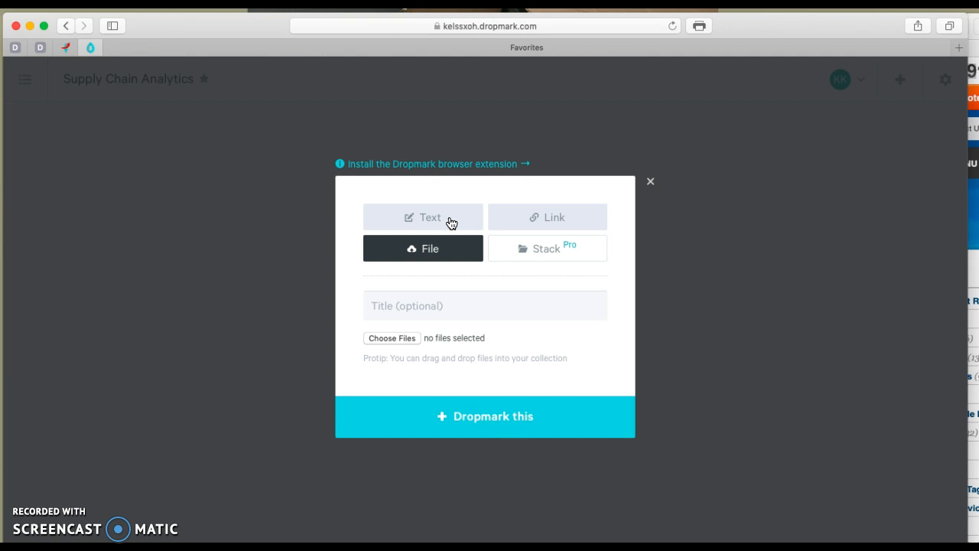
{"action": "left_click", "coordinate": [554, 216]}
{"action": "left_click_drag", "start_coordinate": [663, 179], "coordinate": [657, 185]}
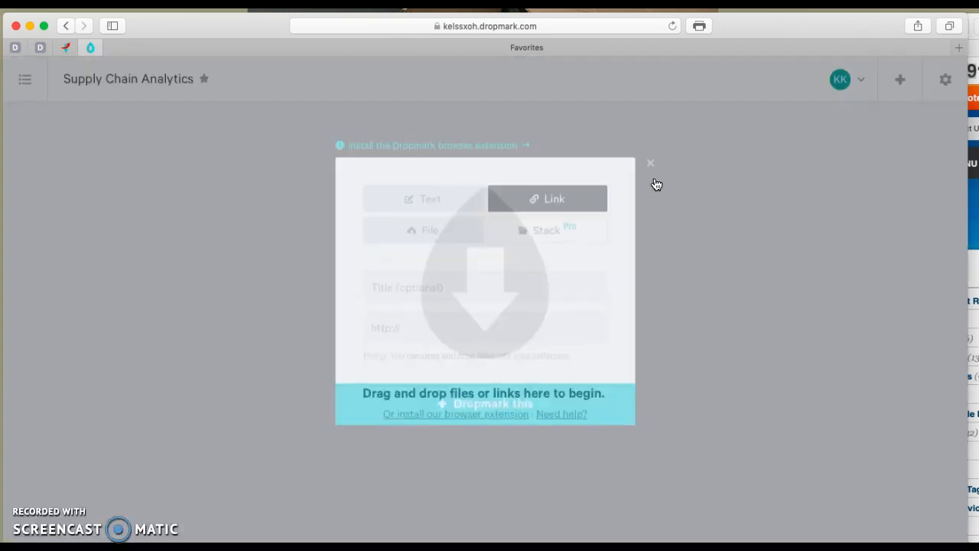
Step: Narrow the Dropmark window beside the other browser window and add the open camcode.com article's link to the collection
{"action": "left_click_drag", "start_coordinate": [969, 280], "coordinate": [450, 280]}
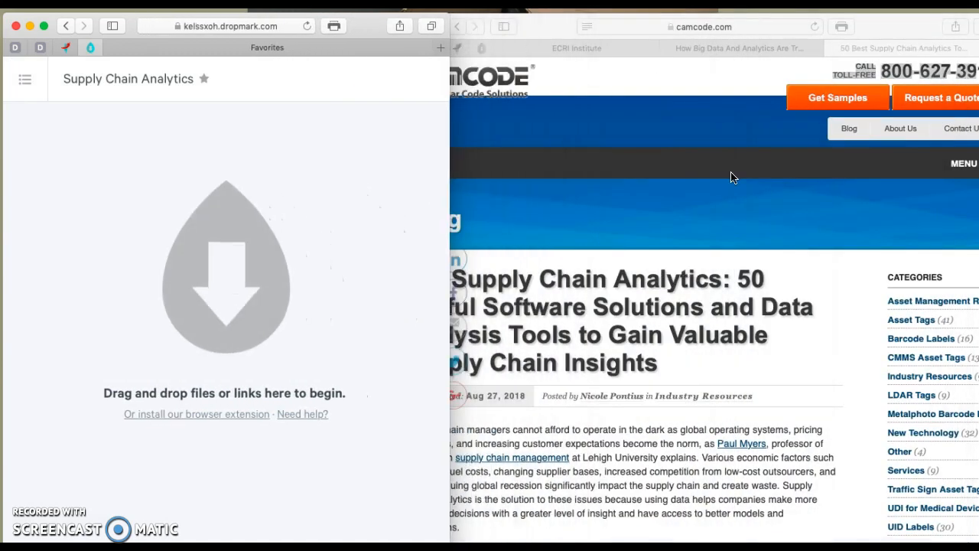
{"action": "left_click", "coordinate": [764, 32]}
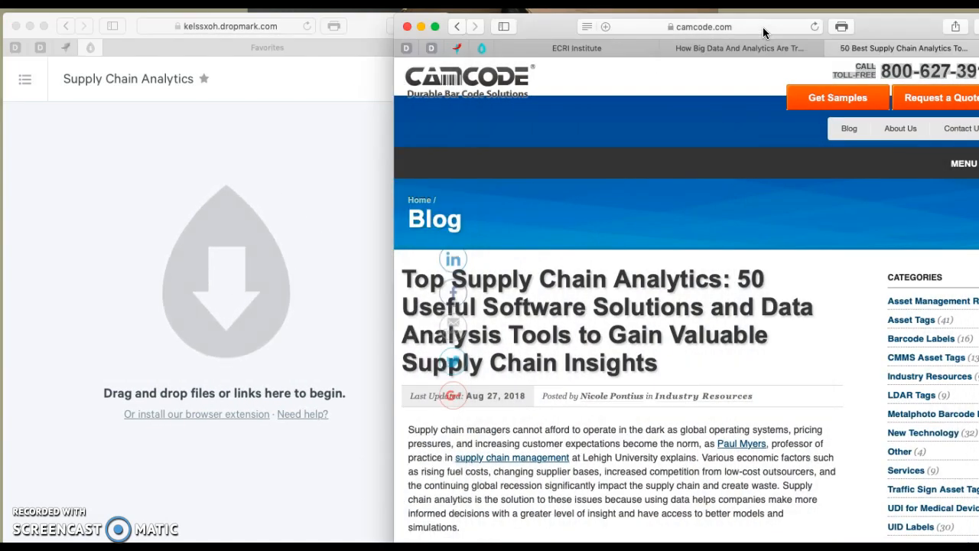
{"action": "left_click", "coordinate": [763, 29]}
{"action": "left_click", "coordinate": [625, 58]}
{"action": "left_click_drag", "start_coordinate": [704, 27], "coordinate": [250, 124]}
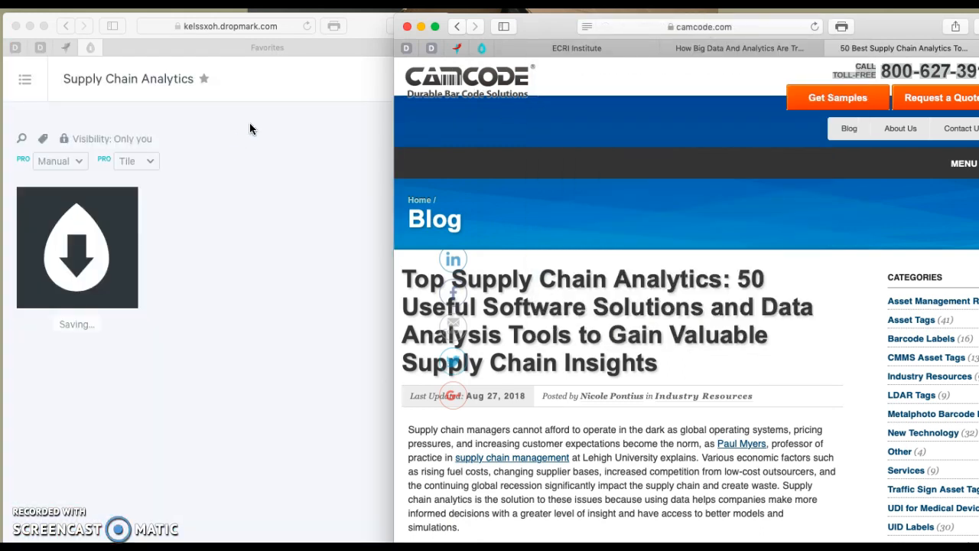
Step: Switch to the Forbes article on big data and supply chain management, exit its reader view, and add its link to the collection
{"action": "left_click", "coordinate": [742, 48]}
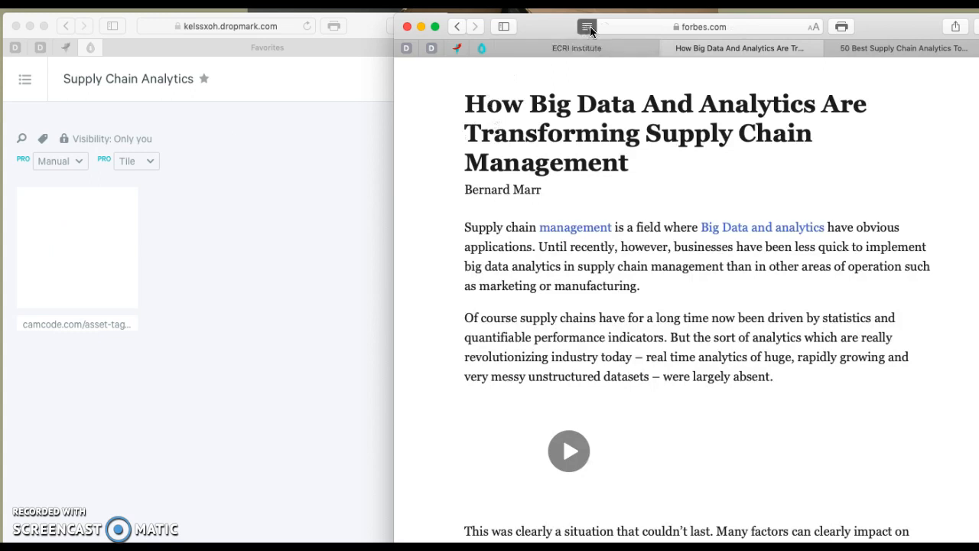
{"action": "left_click", "coordinate": [587, 30]}
{"action": "left_click", "coordinate": [729, 27]}
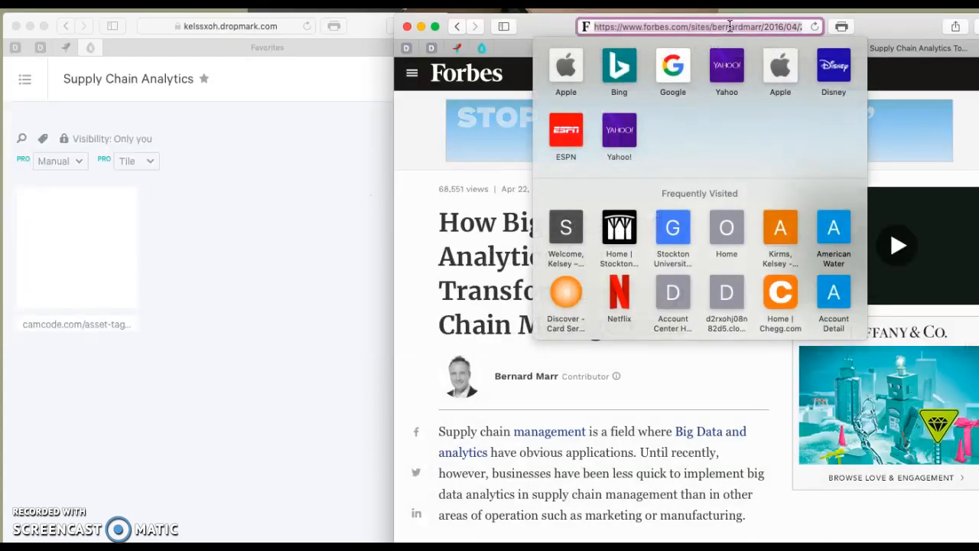
{"action": "left_click", "coordinate": [420, 134]}
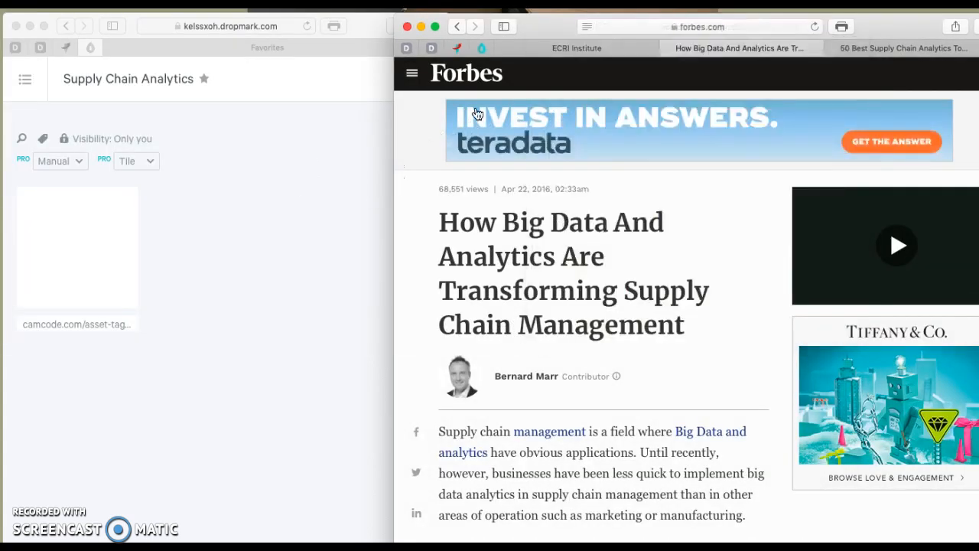
{"action": "left_click_drag", "start_coordinate": [679, 31], "coordinate": [256, 244]}
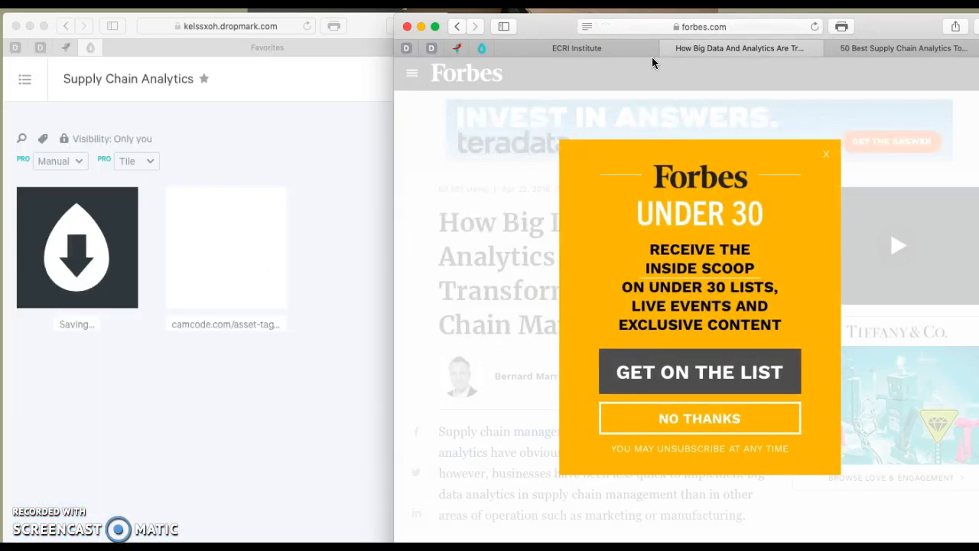
Step: Switch to the ECRI Institute page and try to drop its web address into the collection
{"action": "left_click", "coordinate": [596, 46]}
{"action": "left_click", "coordinate": [748, 28]}
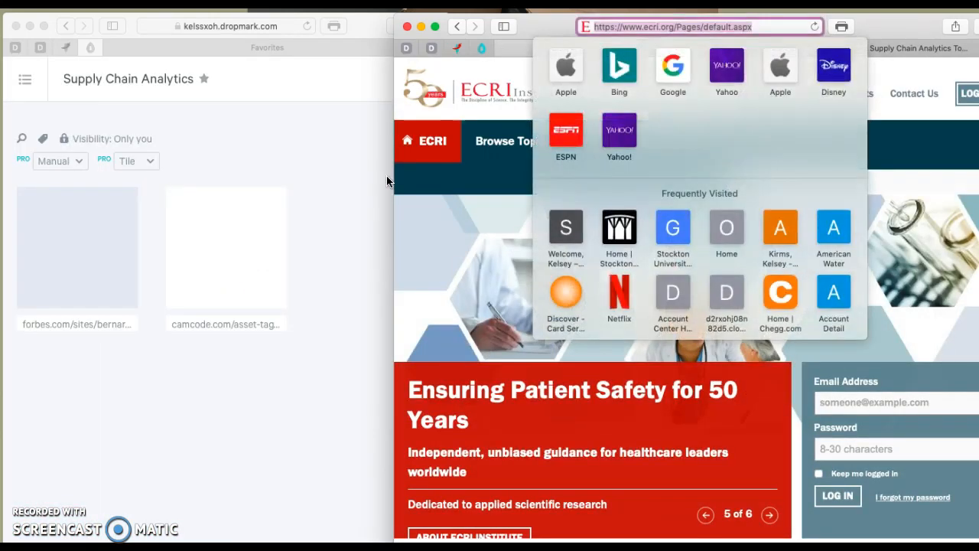
{"action": "left_click", "coordinate": [761, 24]}
{"action": "left_click_drag", "start_coordinate": [780, 24], "coordinate": [393, 130]}
{"action": "left_click", "coordinate": [498, 70]}
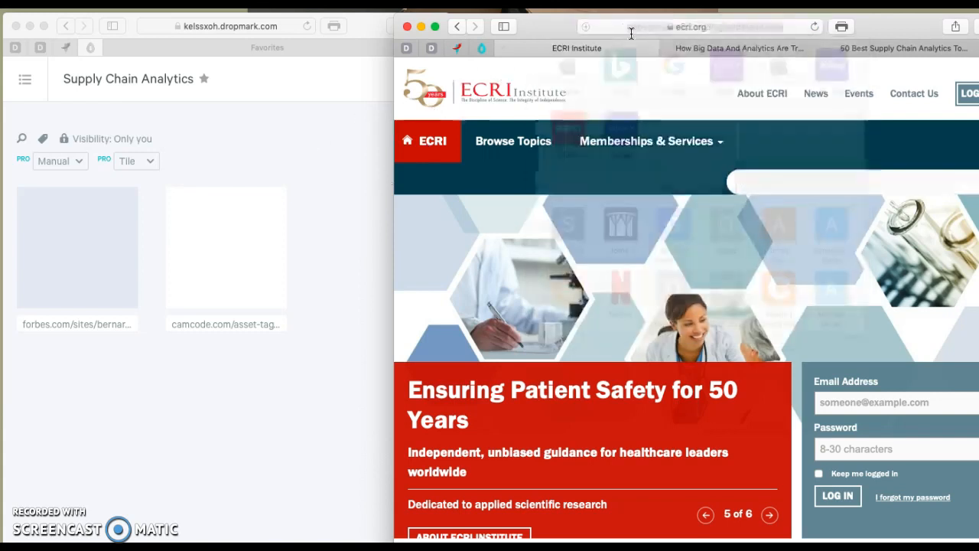
Step: Copy the ECRI Institute page's web address and return to the Dropmark window
{"action": "left_click", "coordinate": [657, 27]}
{"action": "key", "text": "super+c"}
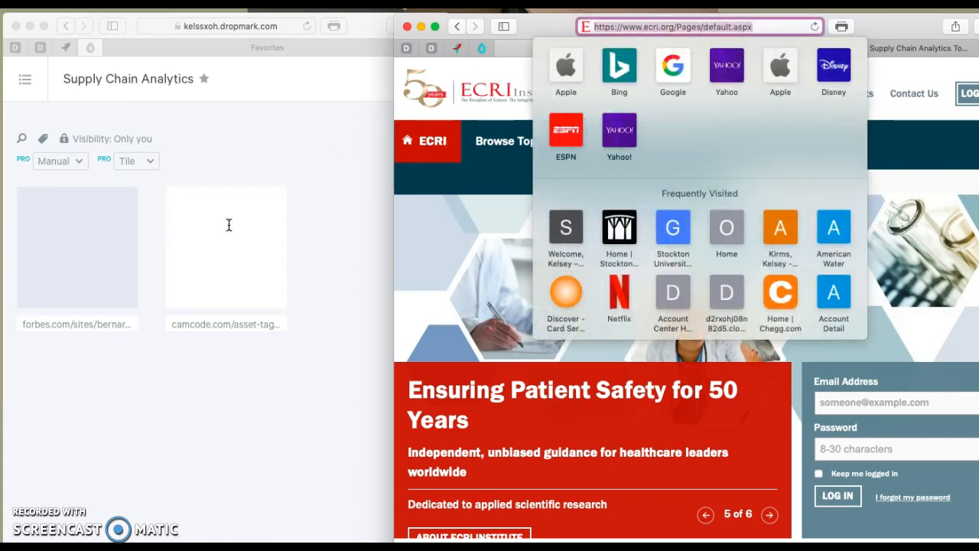
{"action": "left_click", "coordinate": [257, 194]}
{"action": "left_click", "coordinate": [788, 28]}
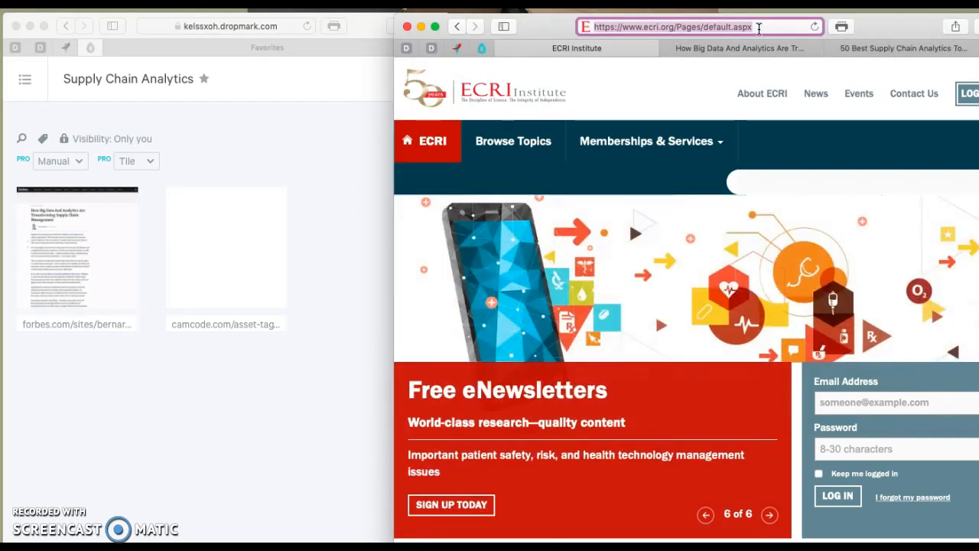
{"action": "left_click", "coordinate": [346, 138]}
{"action": "left_click_drag", "start_coordinate": [449, 541], "coordinate": [955, 535]}
{"action": "left_click", "coordinate": [887, 81]}
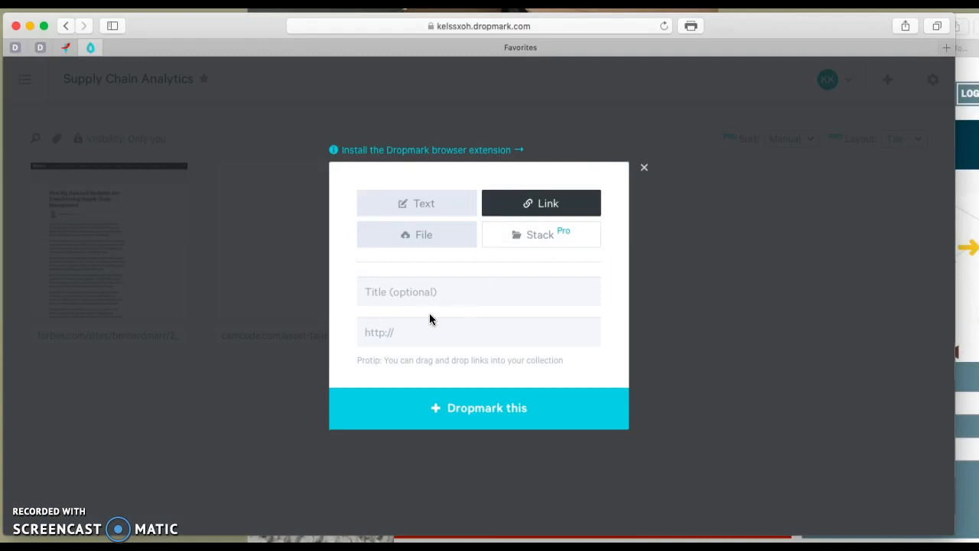
{"action": "left_click", "coordinate": [408, 338]}
{"action": "key", "text": "super+v"}
{"action": "left_click", "coordinate": [409, 291]}
{"action": "type", "text": "Ecri"}
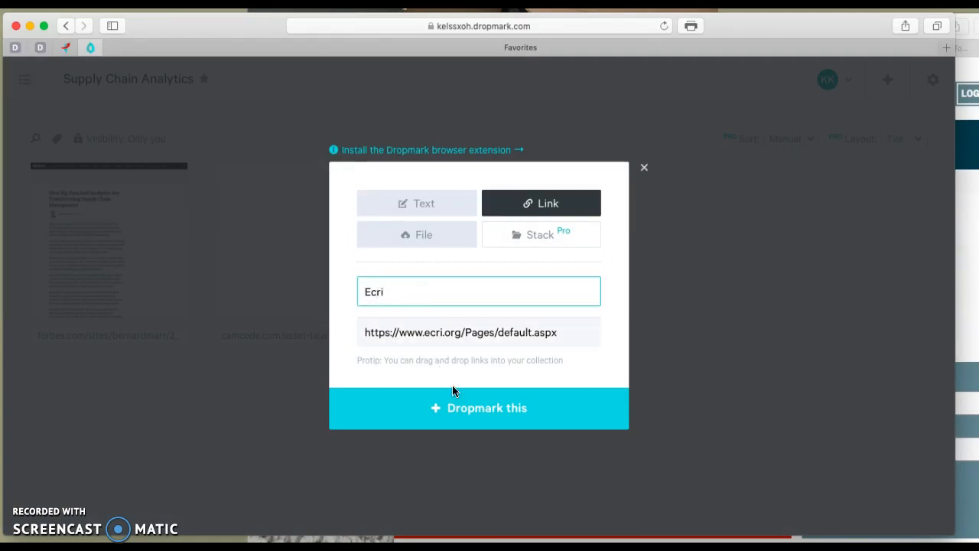
{"action": "left_click", "coordinate": [458, 414]}
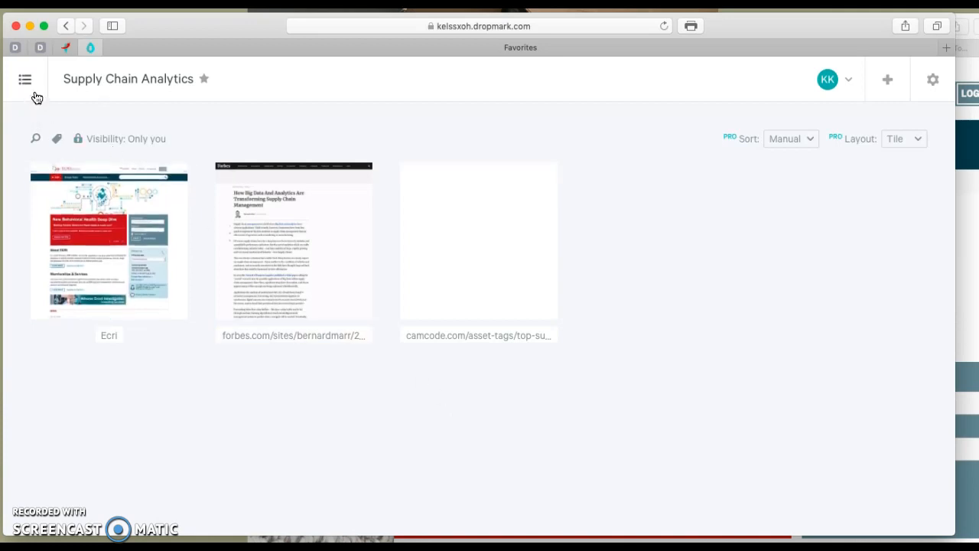
Step: Review the collection's general settings, collaborators, integrations and advanced options, and close them without changes
{"action": "left_click", "coordinate": [934, 78]}
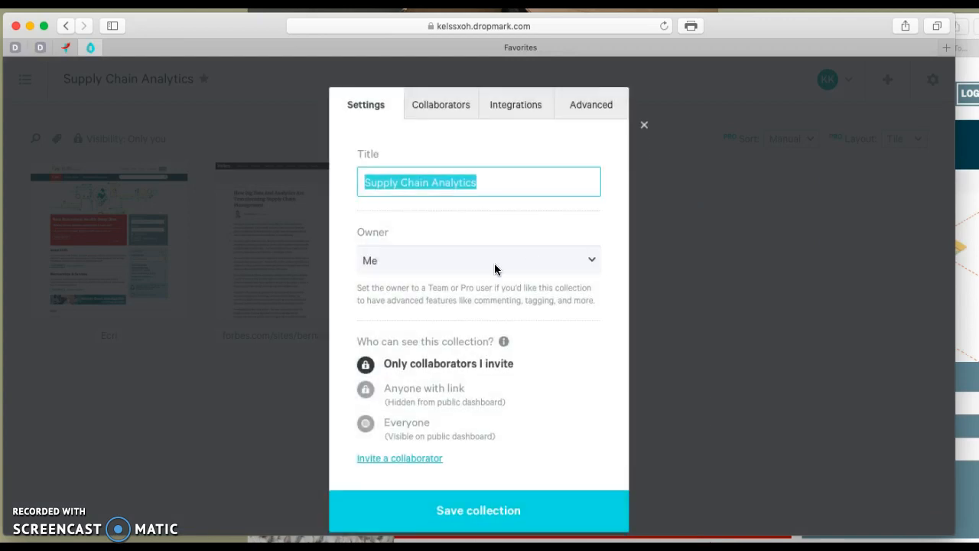
{"action": "left_click", "coordinate": [468, 117]}
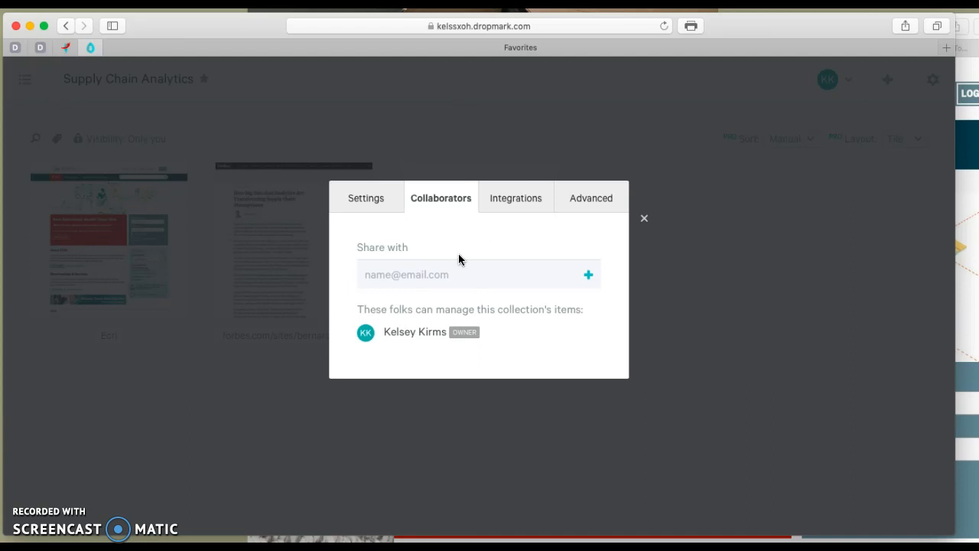
{"action": "left_click", "coordinate": [502, 204]}
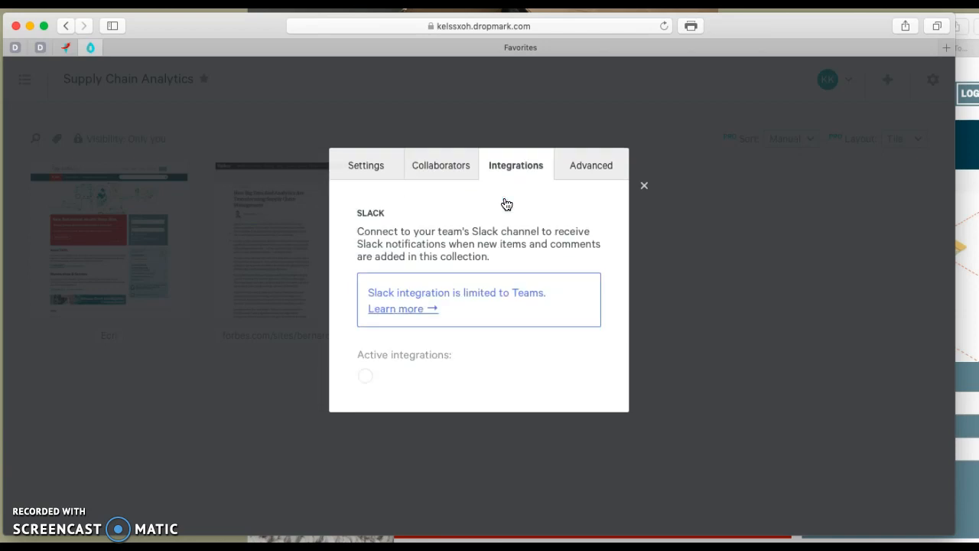
{"action": "left_click", "coordinate": [594, 180]}
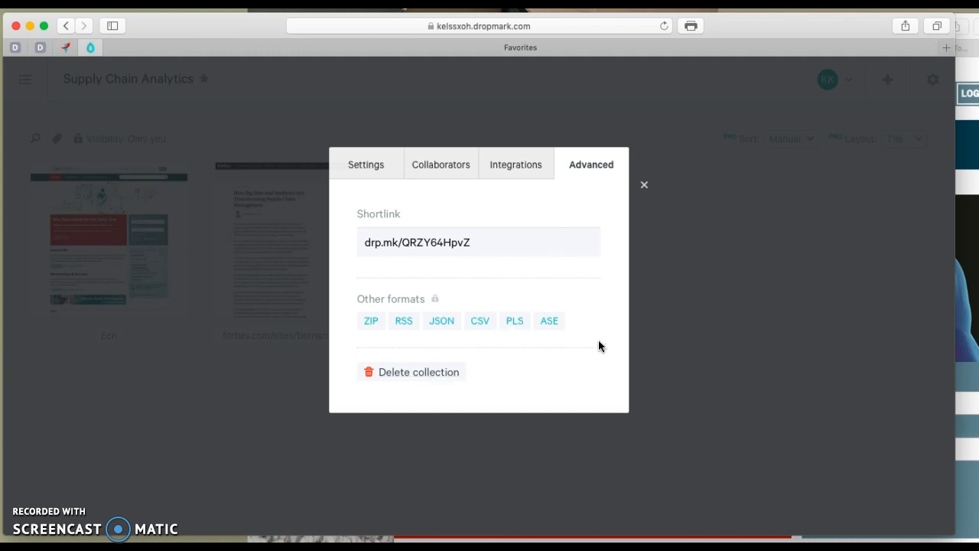
{"action": "left_click", "coordinate": [649, 199]}
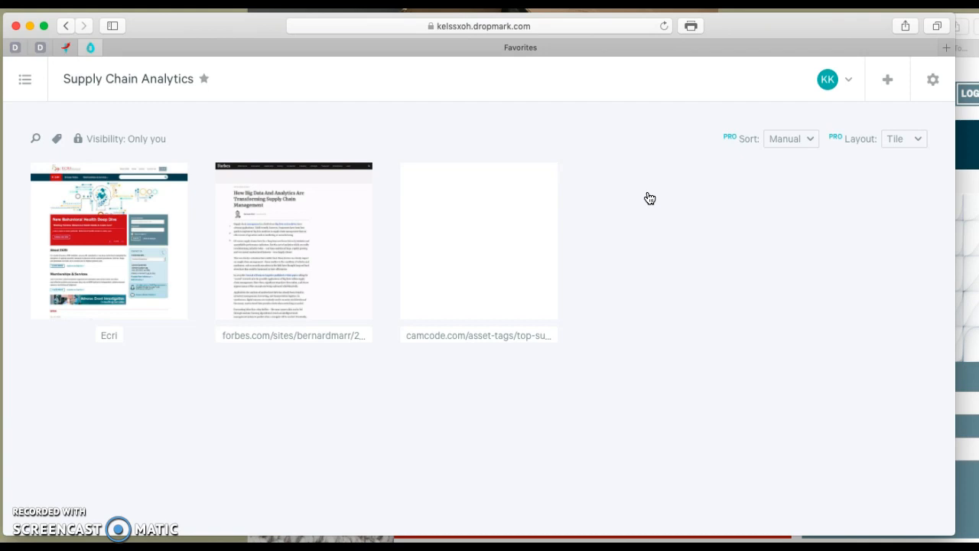
Step: Open the navigation sidebar from the Supply Chain Analytics collection
{"action": "left_click", "coordinate": [36, 81]}
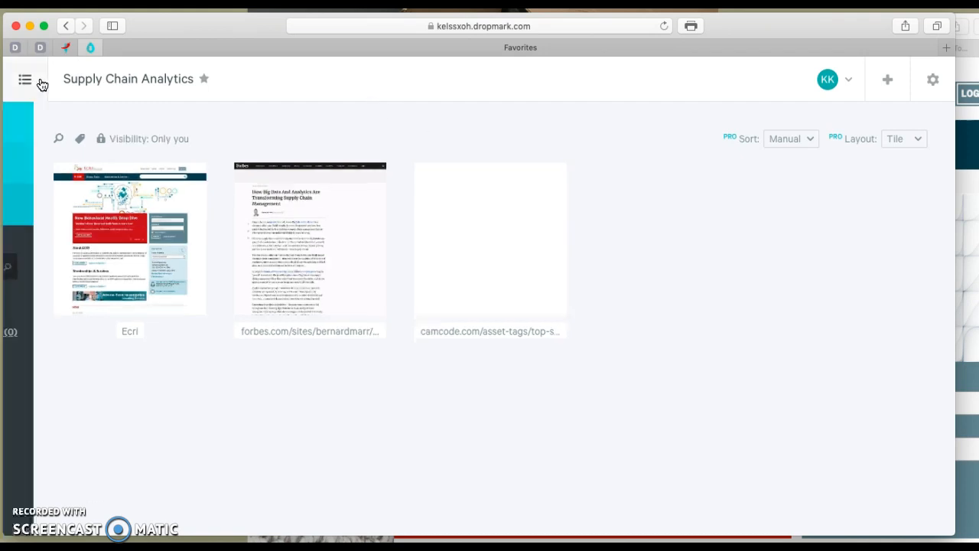